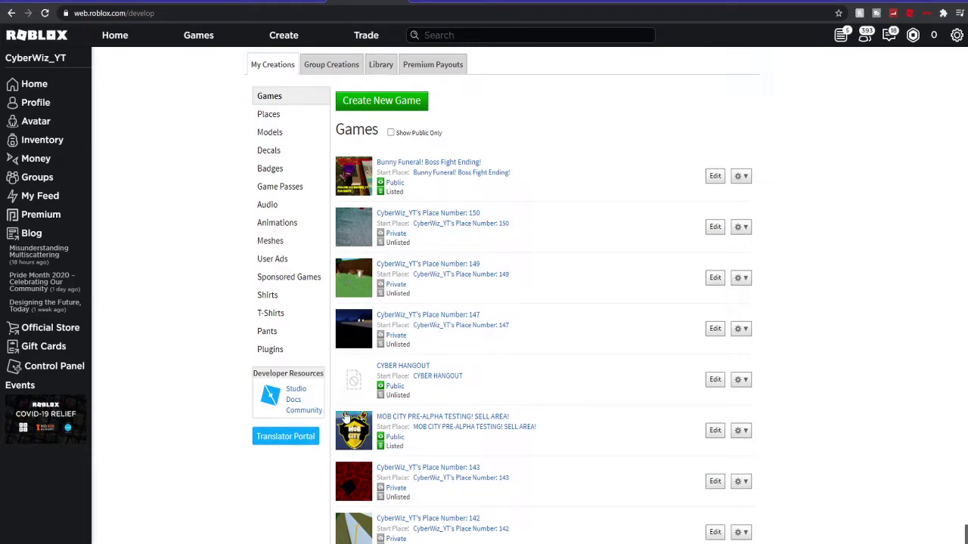
# Open Configure Start Place for the MOB CITY PRE-ALPHA TESTING! SELL AREA! game.
pyautogui.click(741, 430)
pyautogui.click(719, 467)
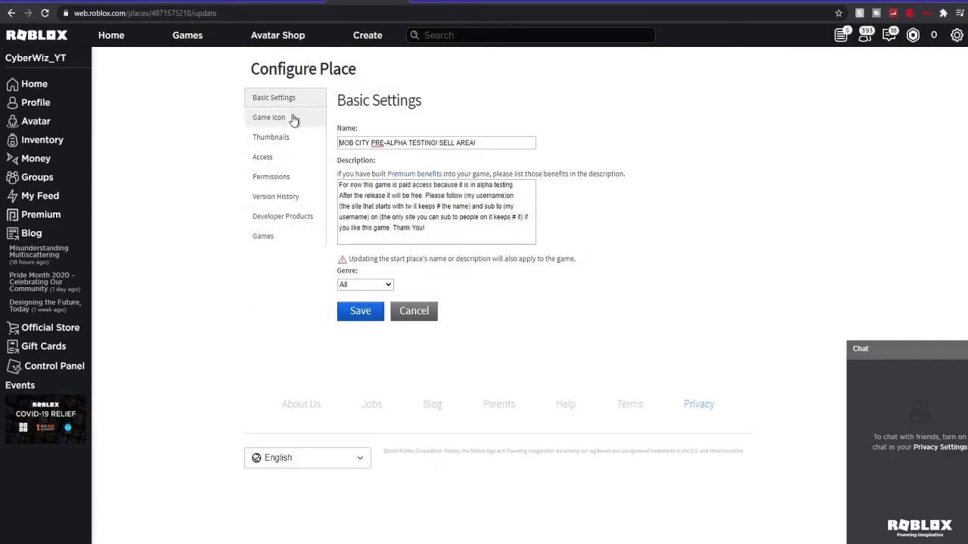
# Show the Game Icon settings for the MOB CITY place.
pyautogui.click(320, 118)
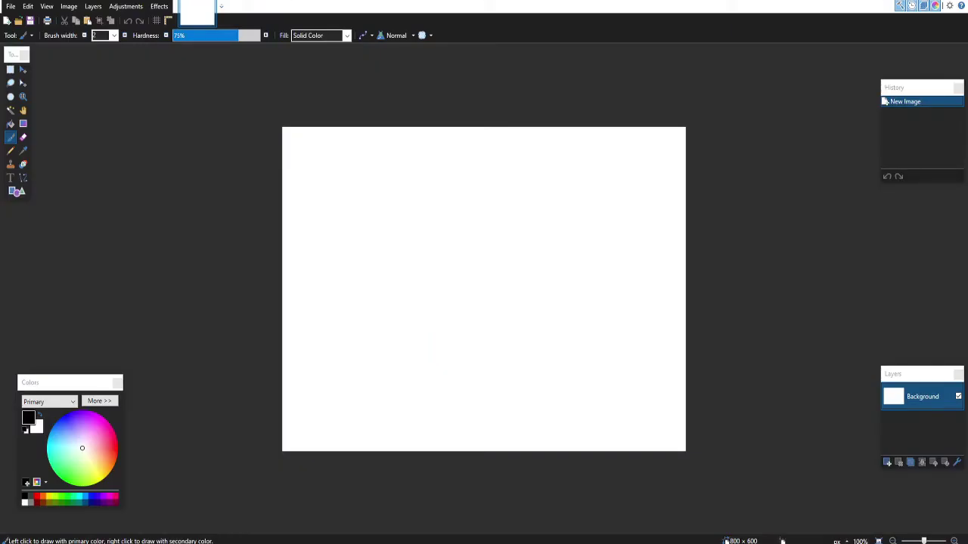
# Paste the MOB CITY logo and set the canvas size to 513 × 513 pixels.
pyautogui.click(220, 281)
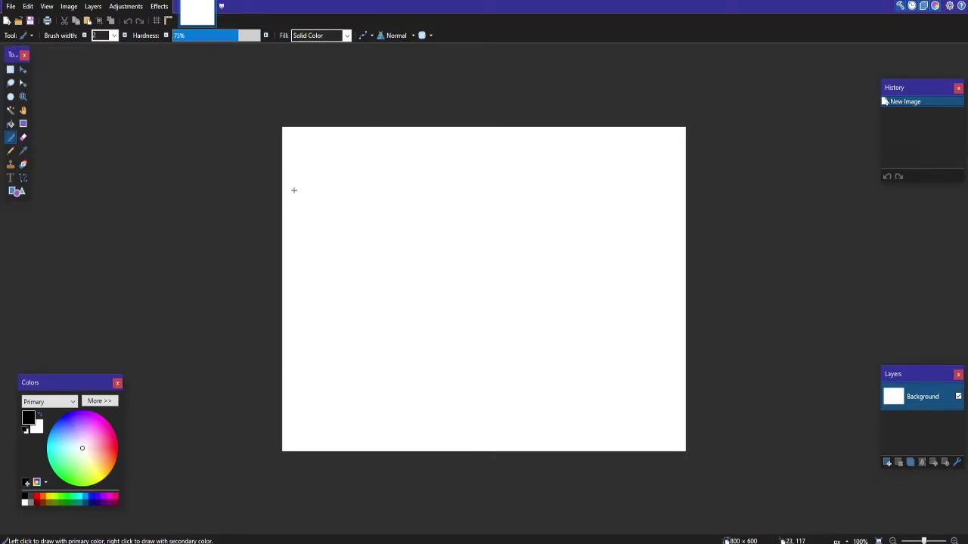
pyautogui.click(87, 22)
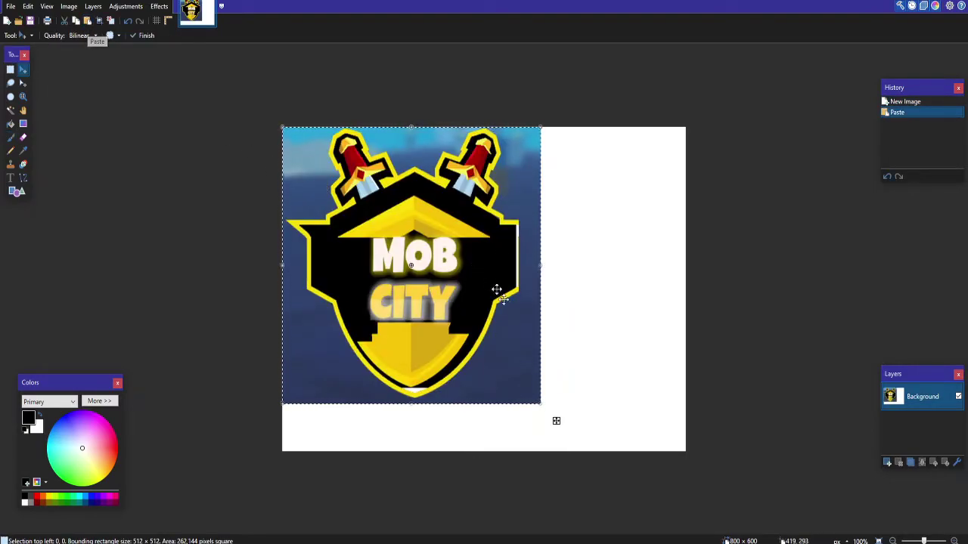
pyautogui.click(70, 7)
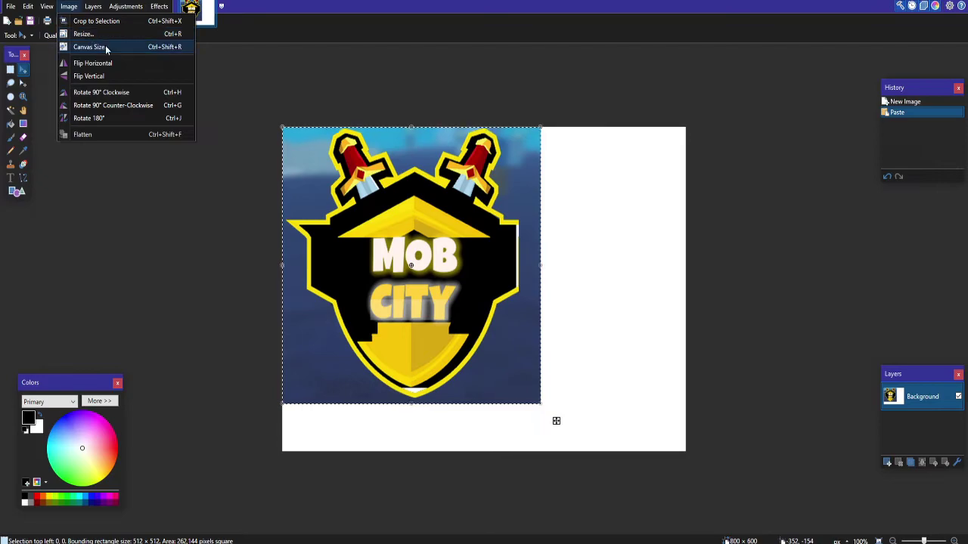
pyautogui.click(91, 47)
pyautogui.write('513')
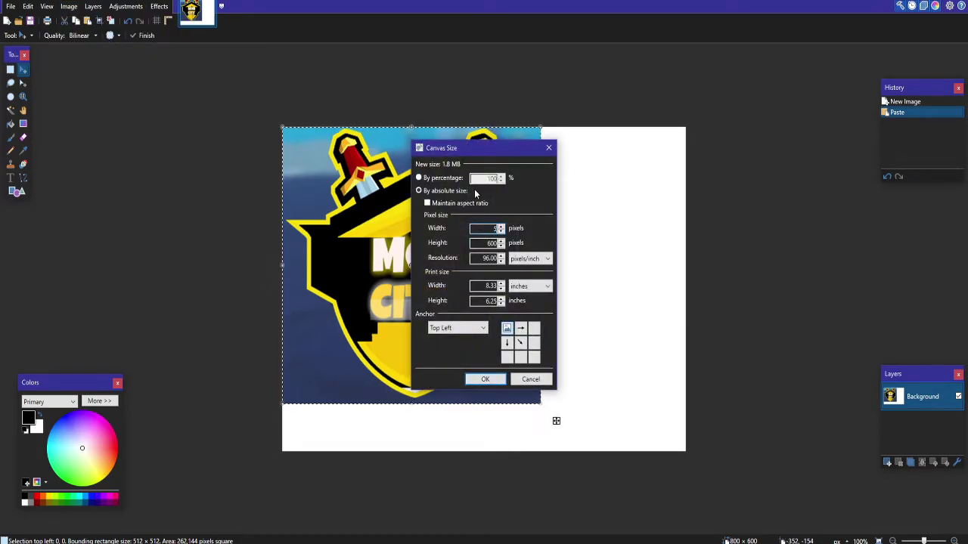
pyautogui.press('Tab')
pyautogui.write('513')
pyautogui.press('Return')
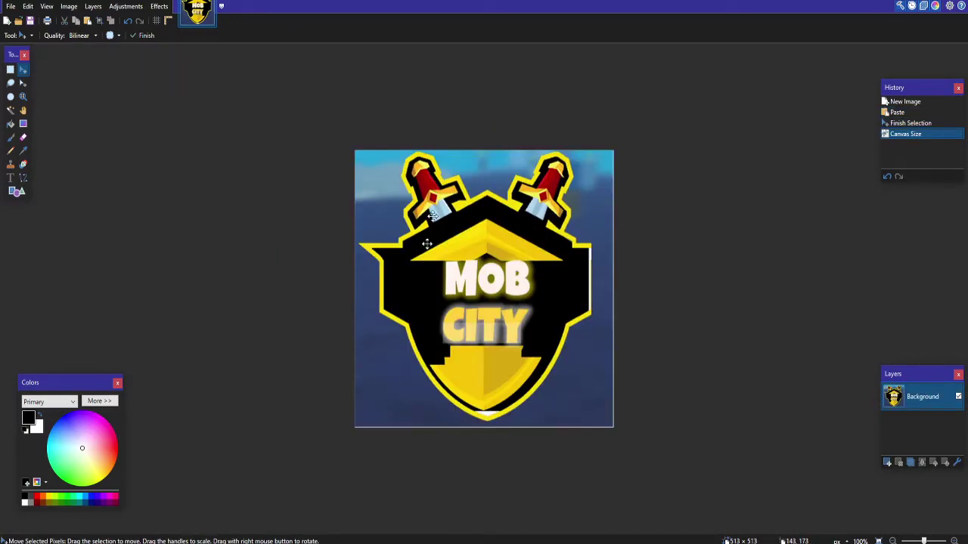
# Select all and stretch the logo to 517 × 517 so it covers the canvas edges.
pyautogui.hotkey('ctrl', 'a')
pyautogui.click(532, 356)
pyautogui.moveTo(615, 425); pyautogui.dragTo(616, 429)
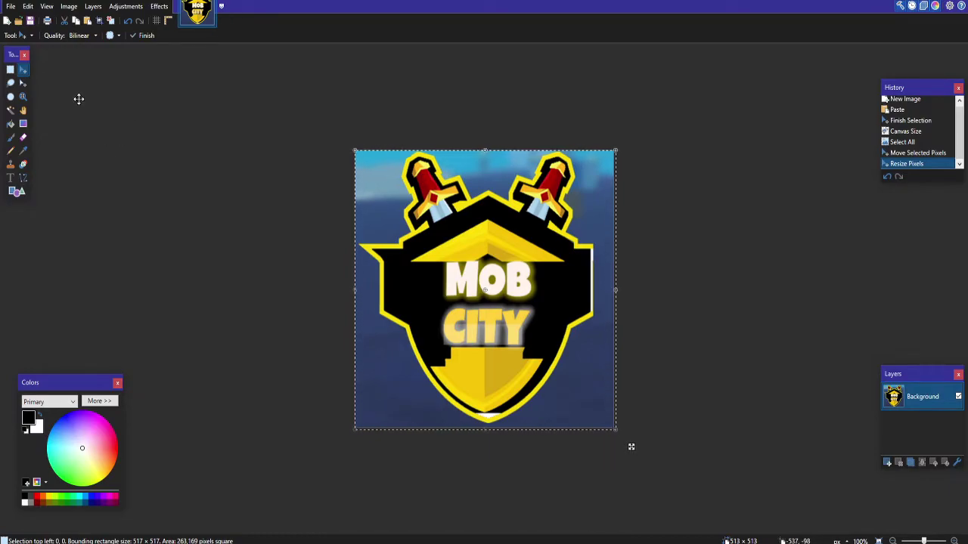
pyautogui.click(10, 110)
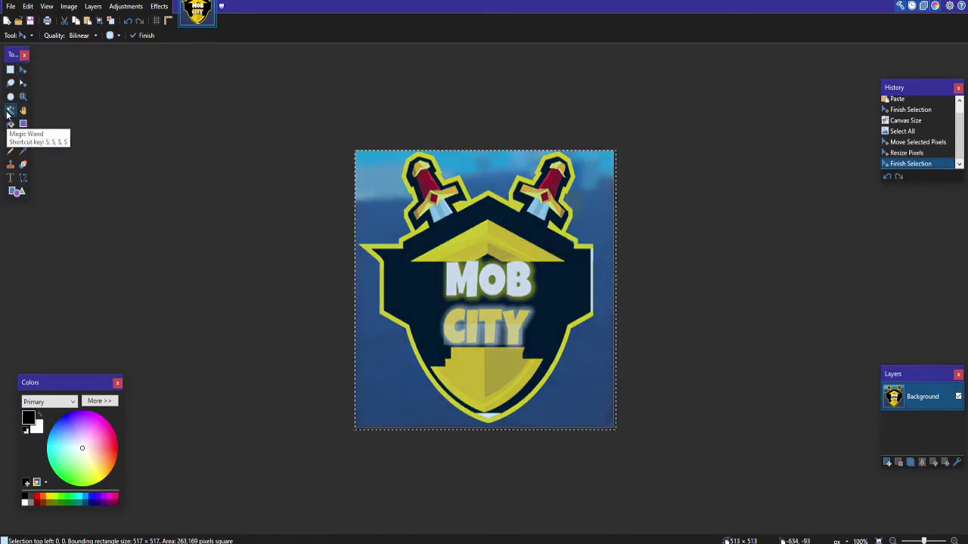
# Magic-wand and delete the blue sky areas around, top-left and top-right of the shield.
pyautogui.click(366, 362)
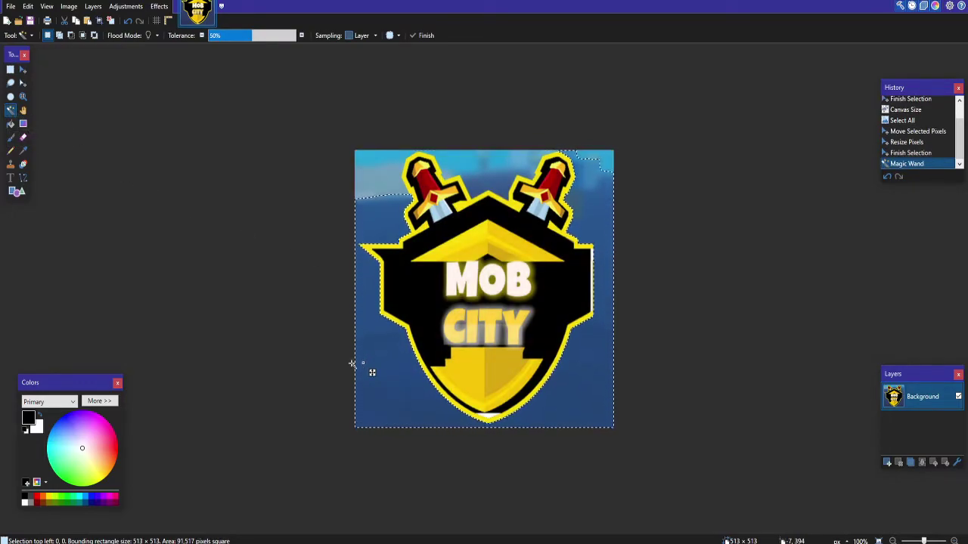
pyautogui.press('Delete')
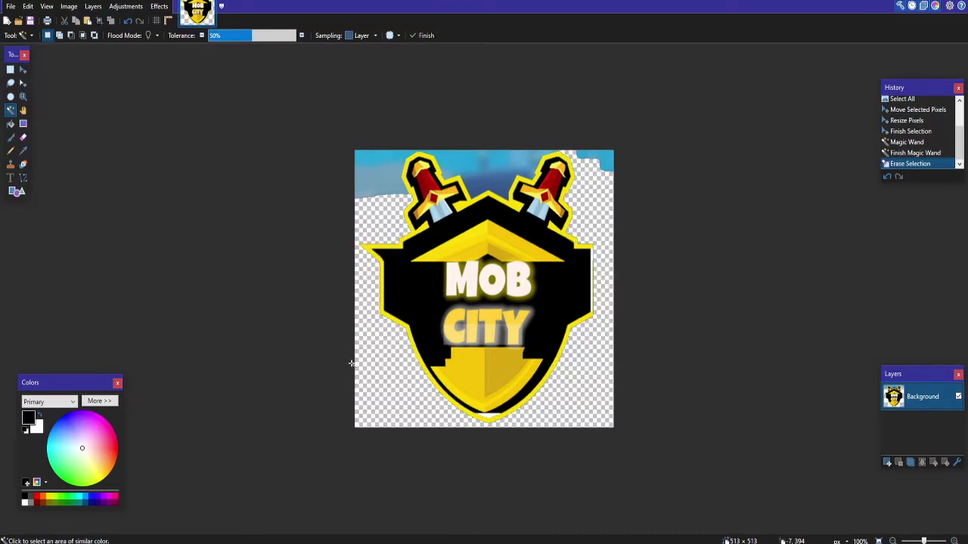
pyautogui.click(393, 180)
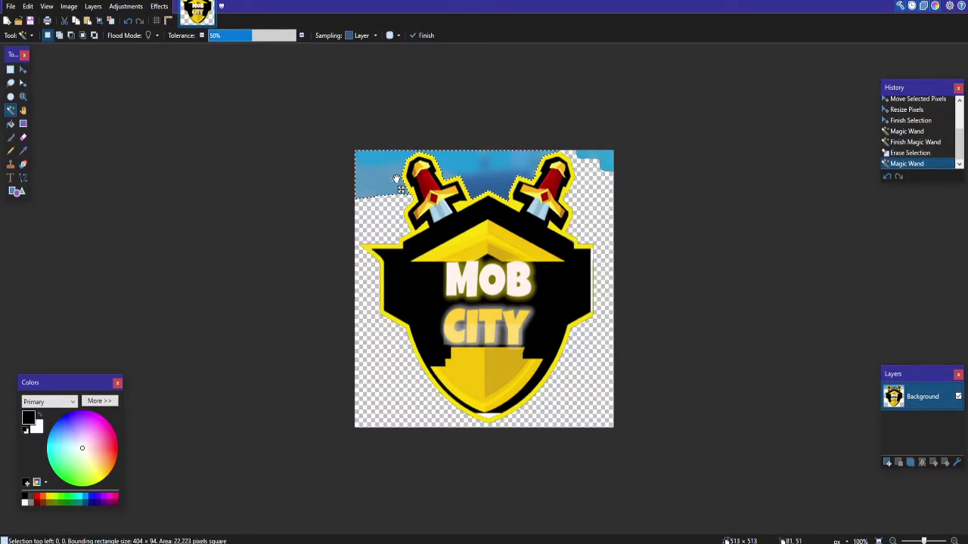
pyautogui.press('Delete')
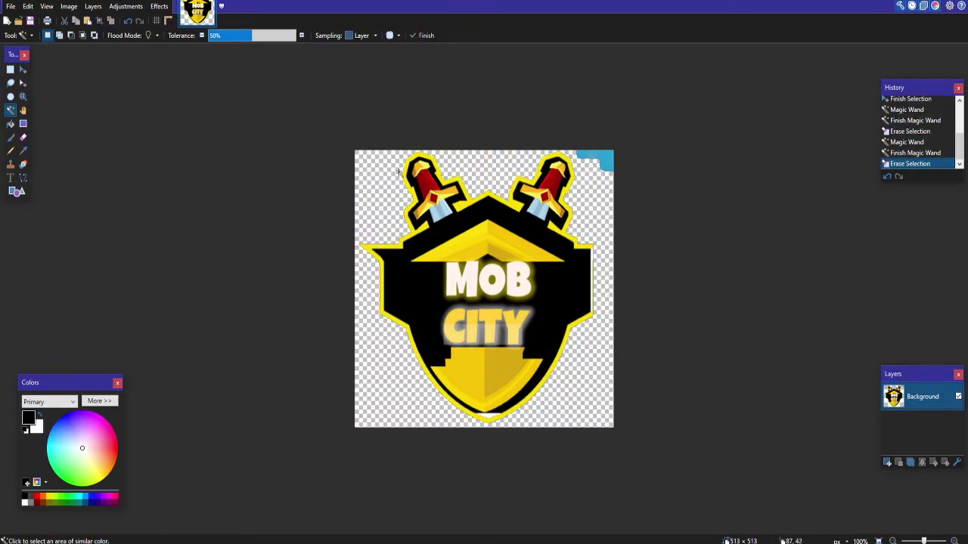
pyautogui.click(605, 160)
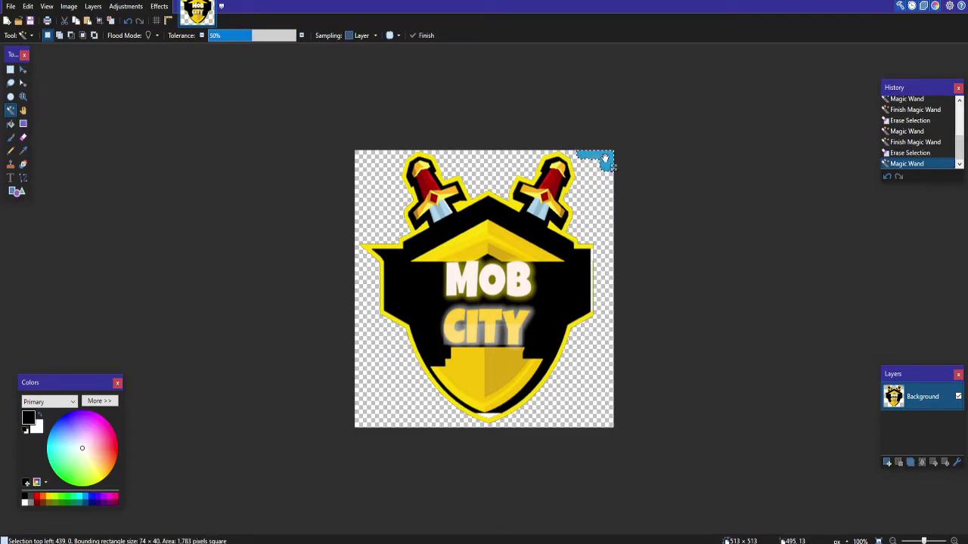
pyautogui.press('Delete')
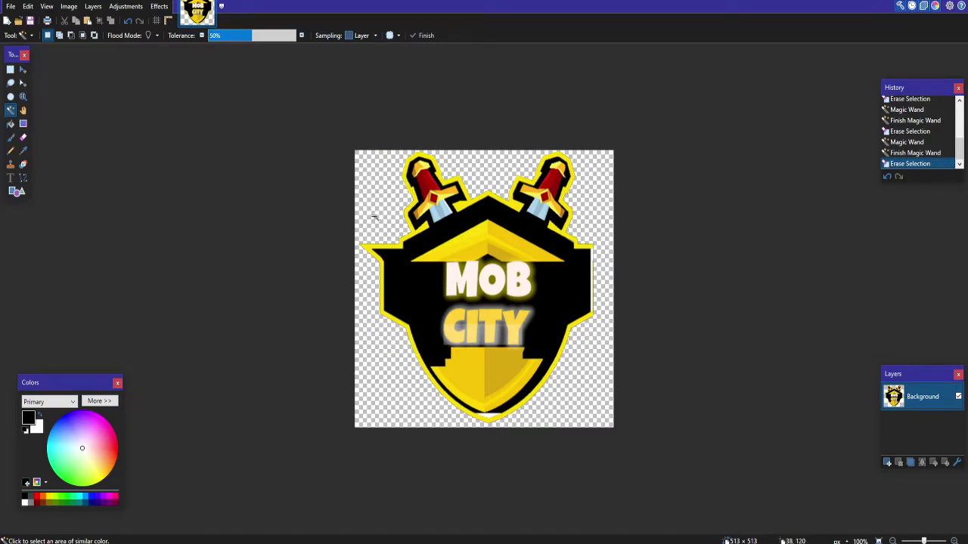
# Select the transparent background and switch to the Move Selection tool.
pyautogui.click(522, 344)
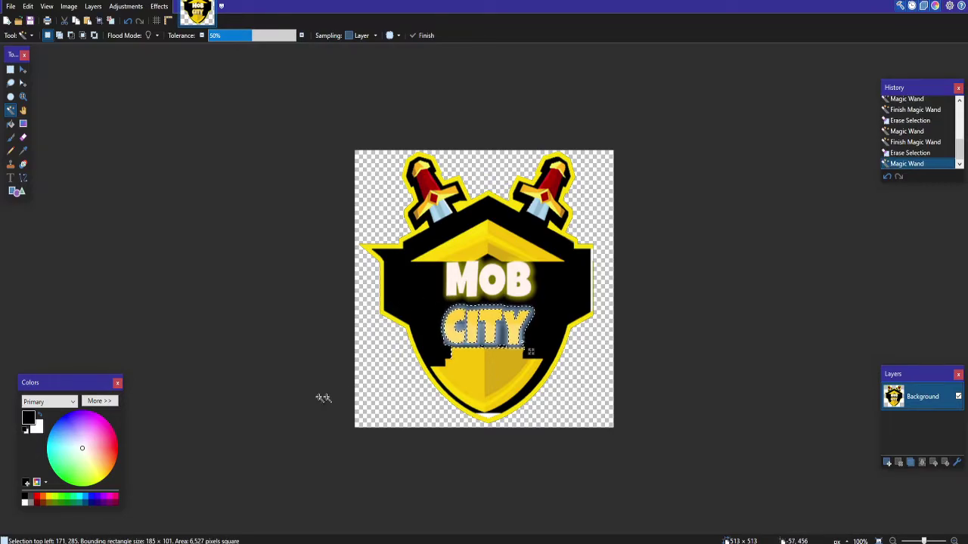
pyautogui.click(363, 399)
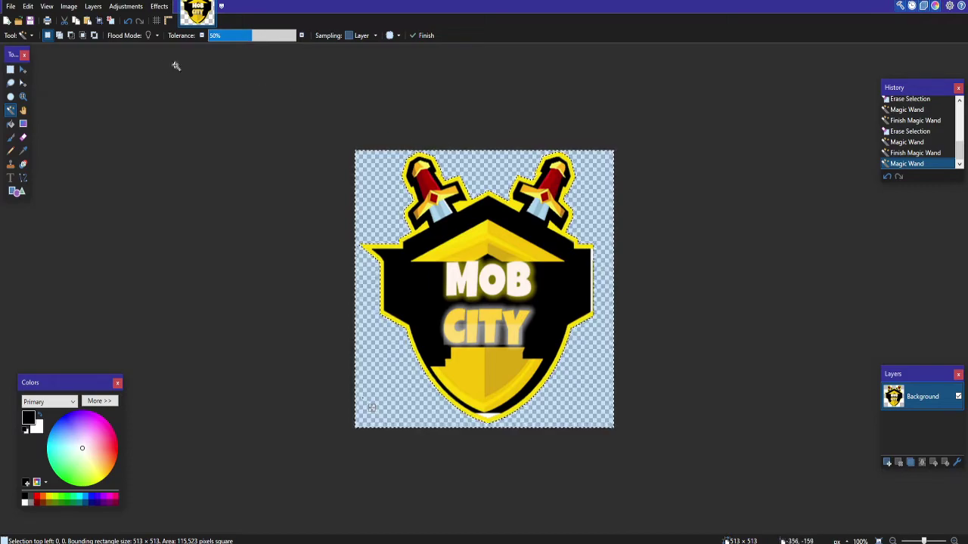
pyautogui.click(23, 68)
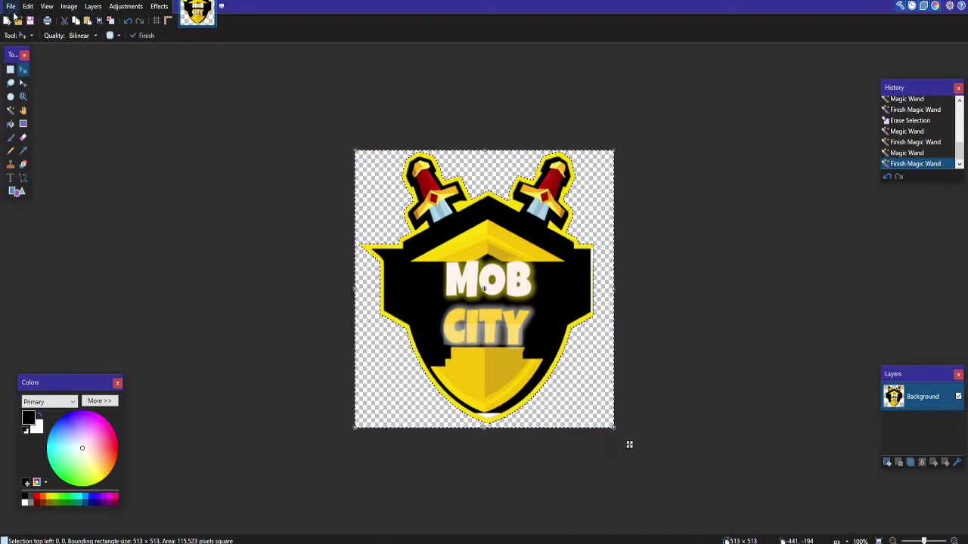
pyautogui.click(10, 7)
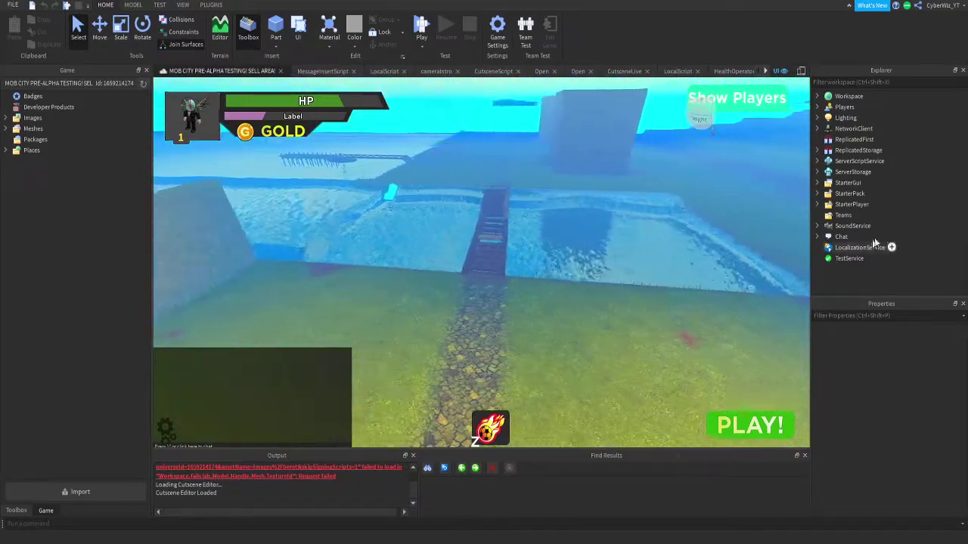
# Expand StarterGui and introGui, then select the title ImageLabel and show its children.
pyautogui.click(818, 183)
pyautogui.scroll(-6, 823, 212)
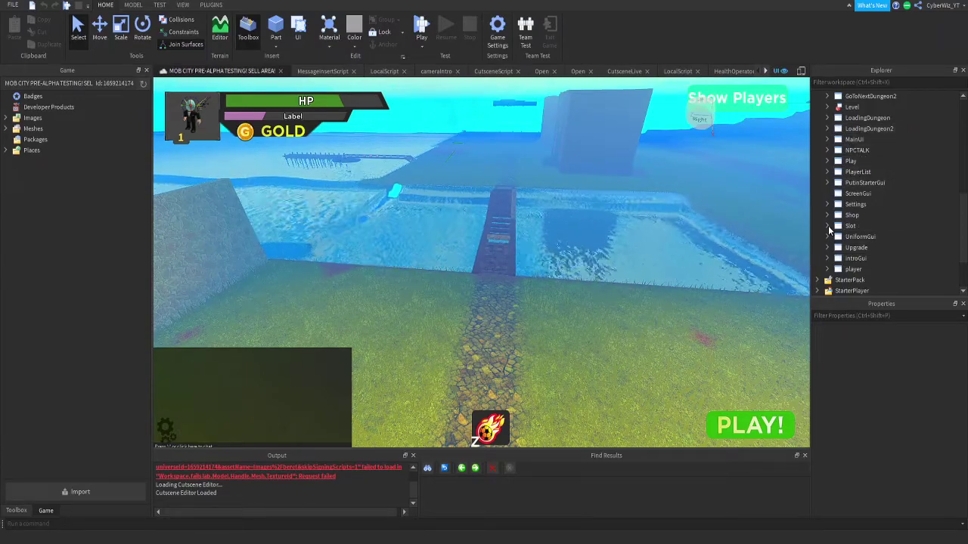
pyautogui.click(828, 258)
pyautogui.scroll(-2, 862, 261)
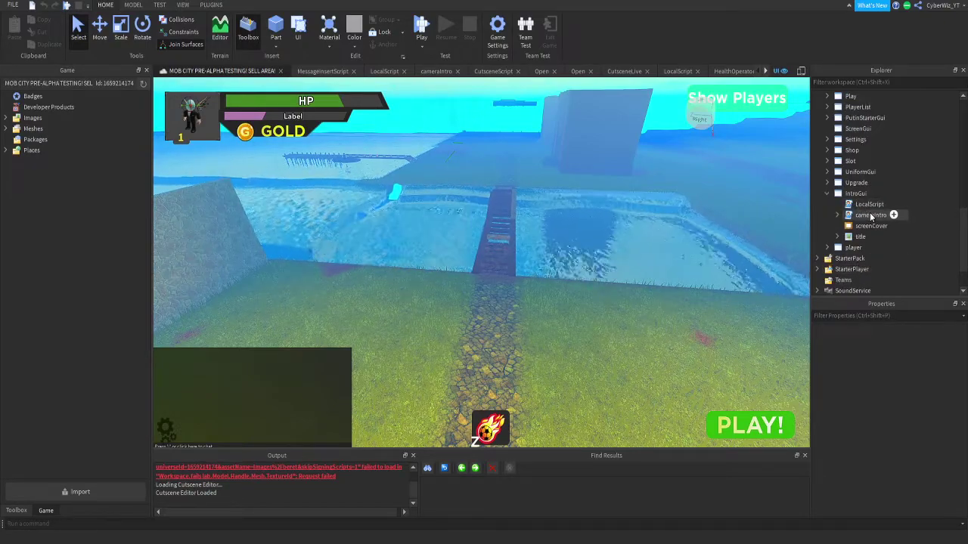
pyautogui.click(864, 236)
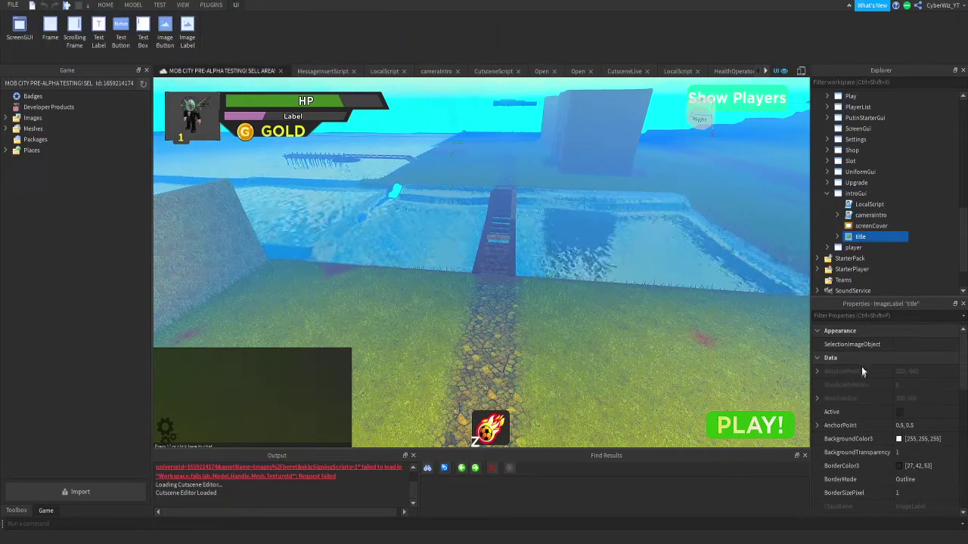
pyautogui.click(837, 237)
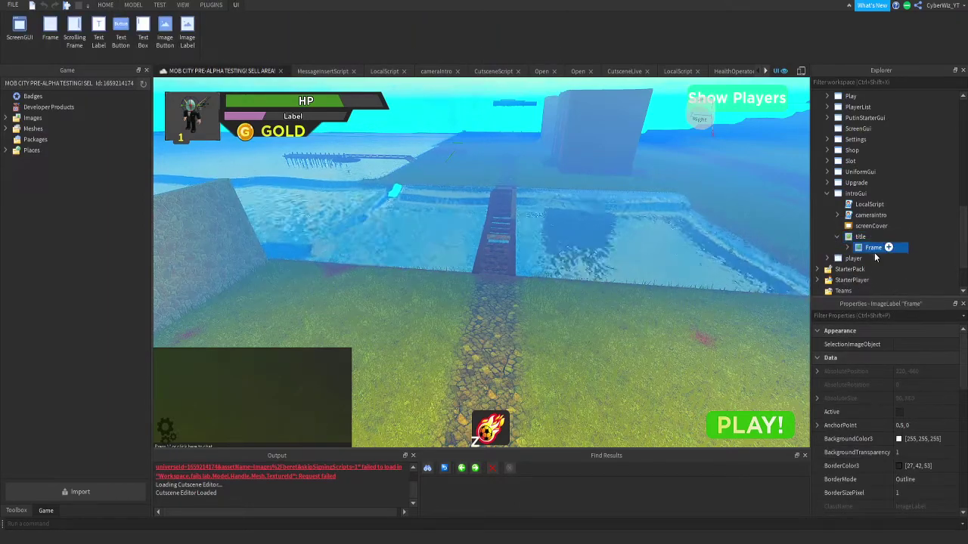
# Check the title label's Image property in the picker without changing it, then deselect.
pyautogui.scroll(-3, 843, 243)
pyautogui.scroll(-5, 905, 435)
pyautogui.scroll(-5, 905, 434)
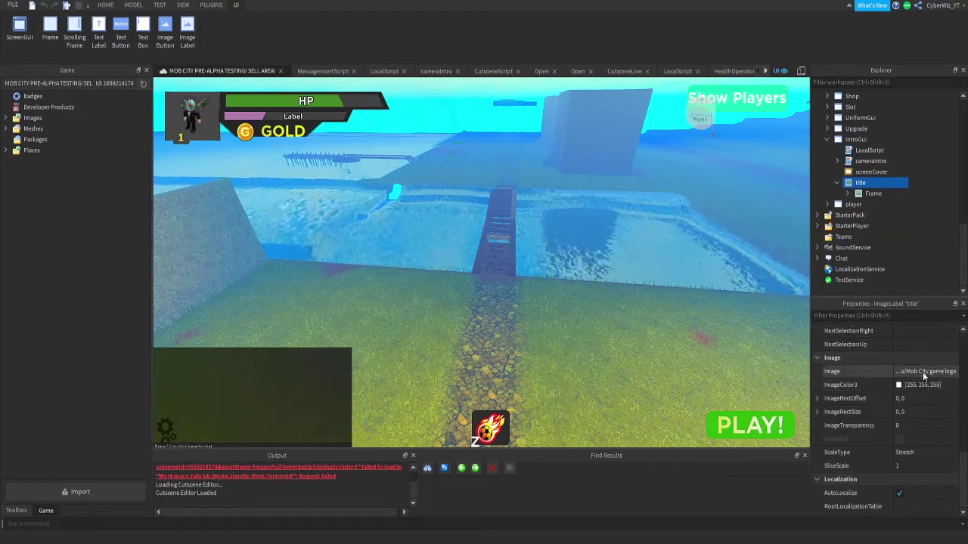
pyautogui.click(924, 372)
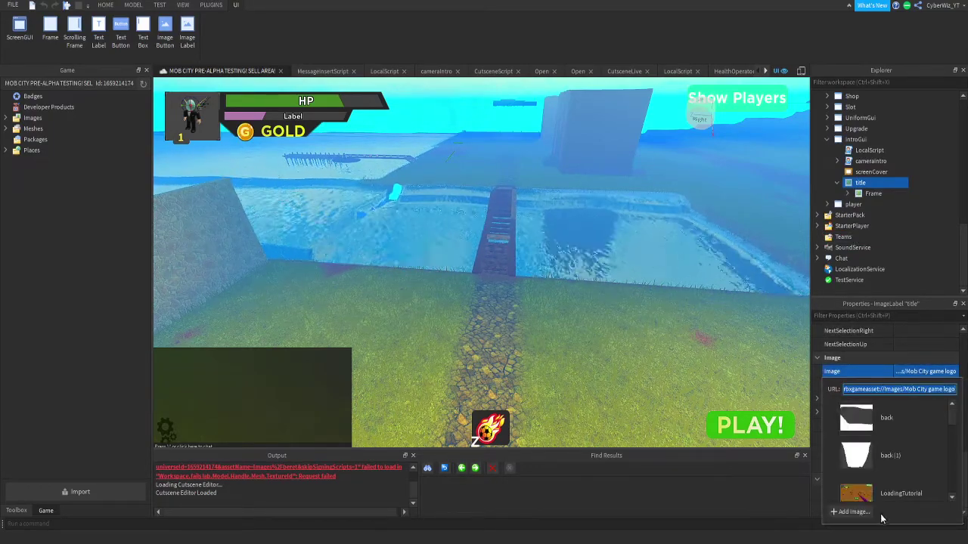
pyautogui.click(673, 493)
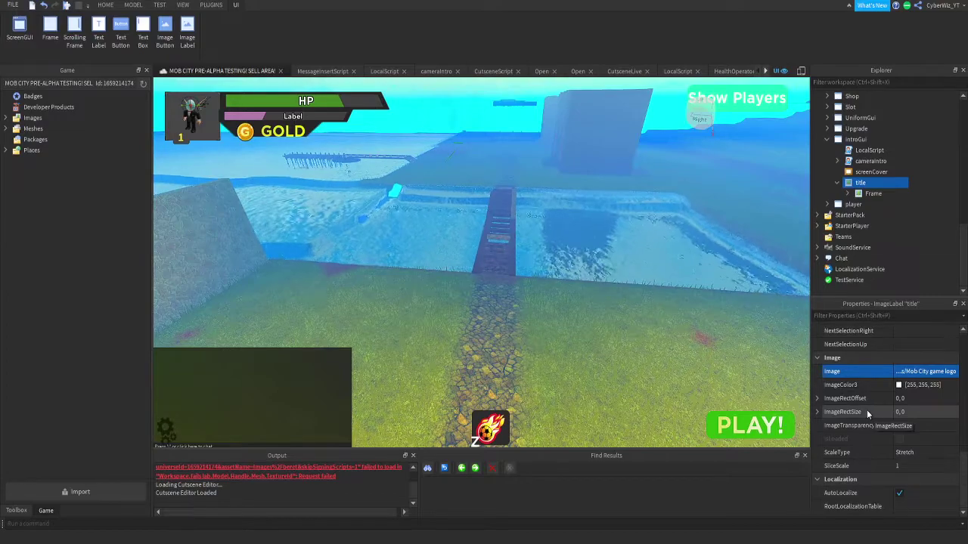
pyautogui.click(605, 296)
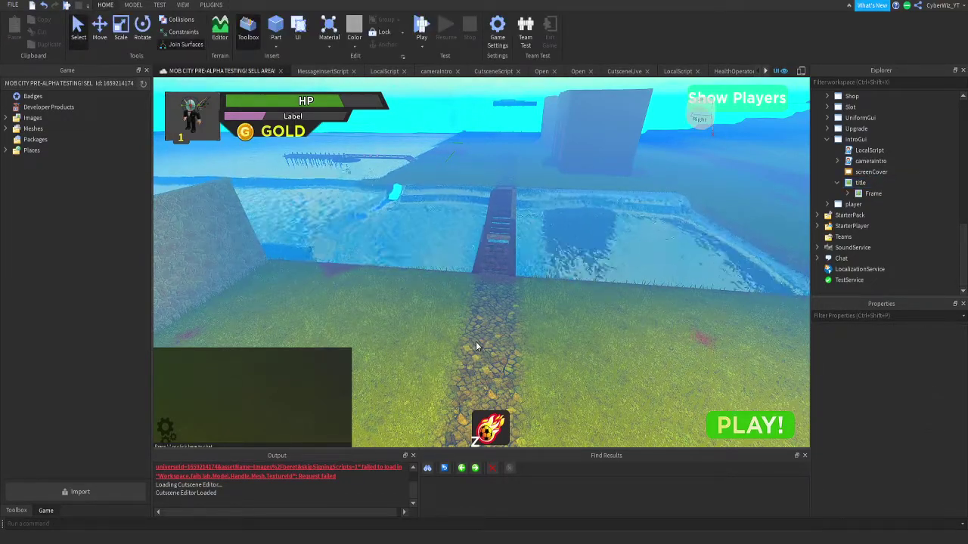
pyautogui.scroll(5, 538, 218)
pyautogui.moveTo(538, 217); pyautogui.dragTo(603, 288, button='right')
pyautogui.press('w')
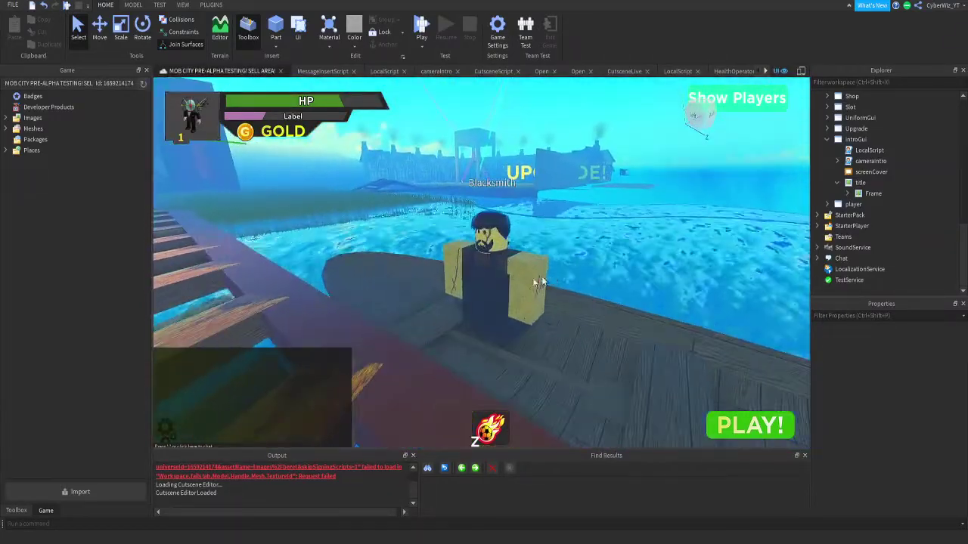
pyautogui.click(546, 280)
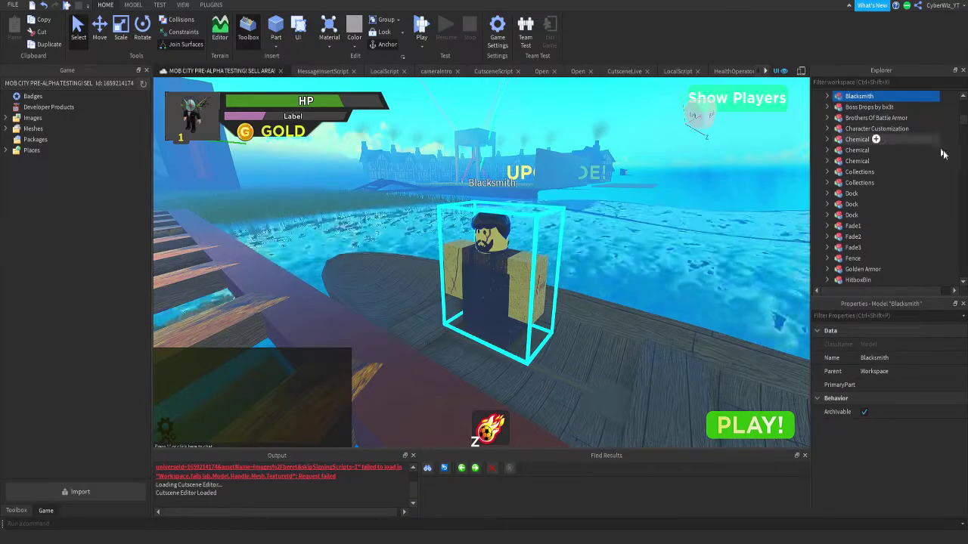
pyautogui.scroll(-10, 955, 230)
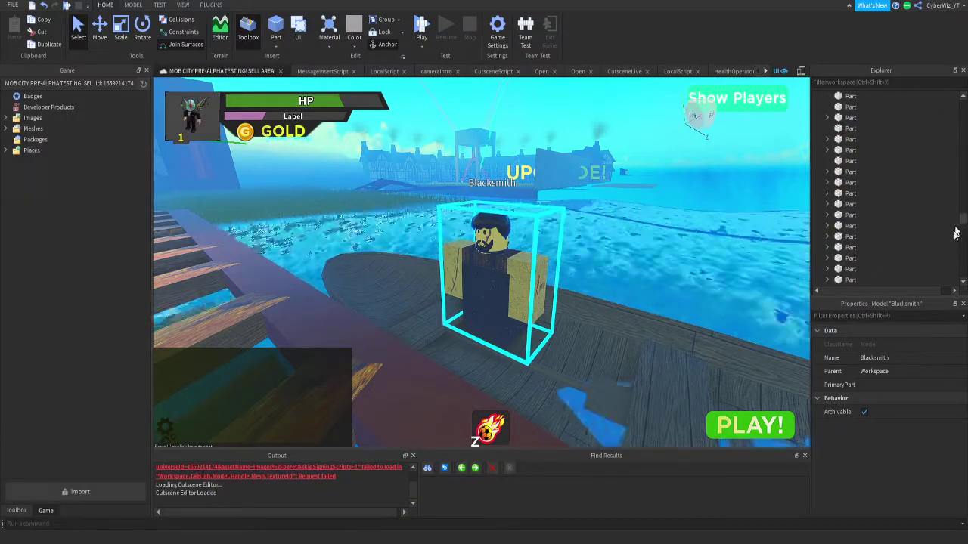
pyautogui.scroll(10, 955, 229)
pyautogui.scroll(-15, 956, 251)
pyautogui.scroll(6, 957, 252)
pyautogui.scroll(8, 957, 252)
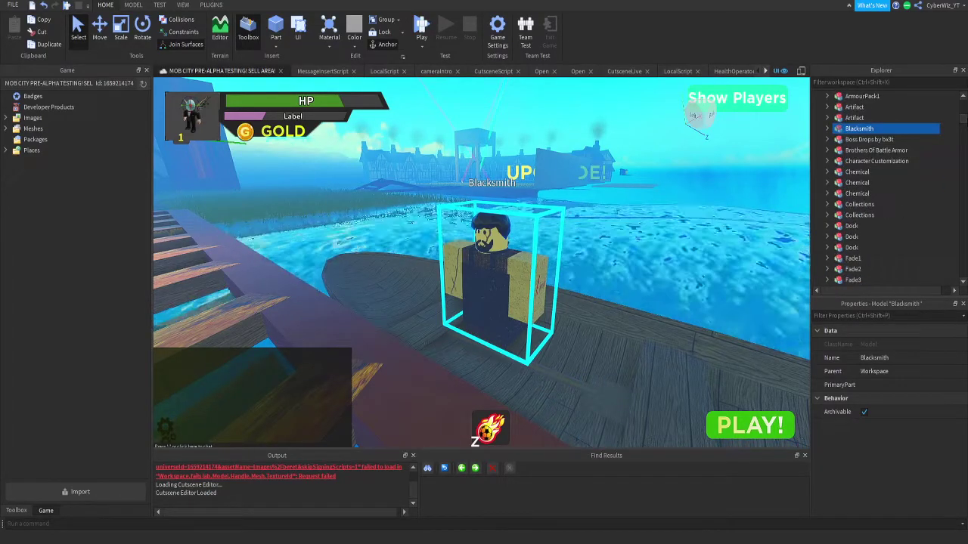
pyautogui.hotkey('ctrl', 'd')
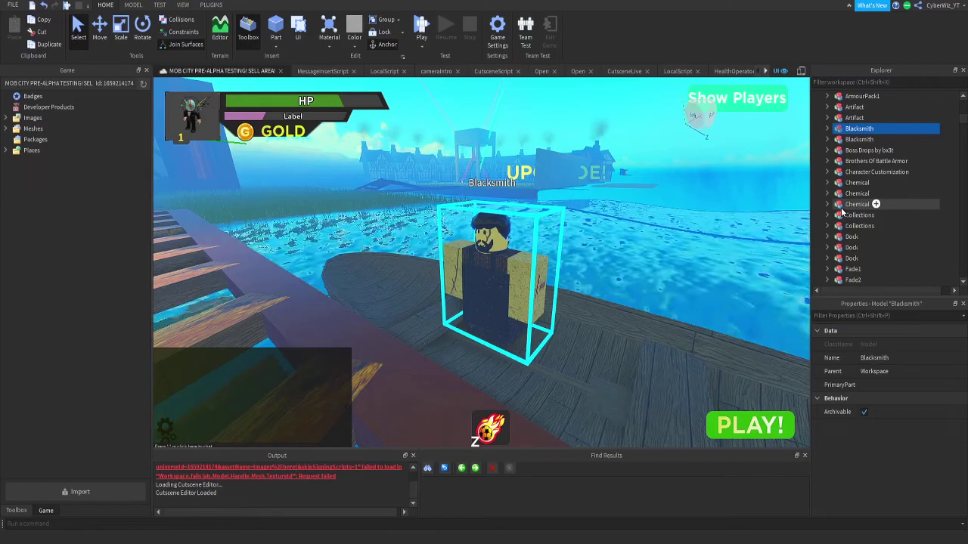
pyautogui.press('Delete')
pyautogui.click(855, 130)
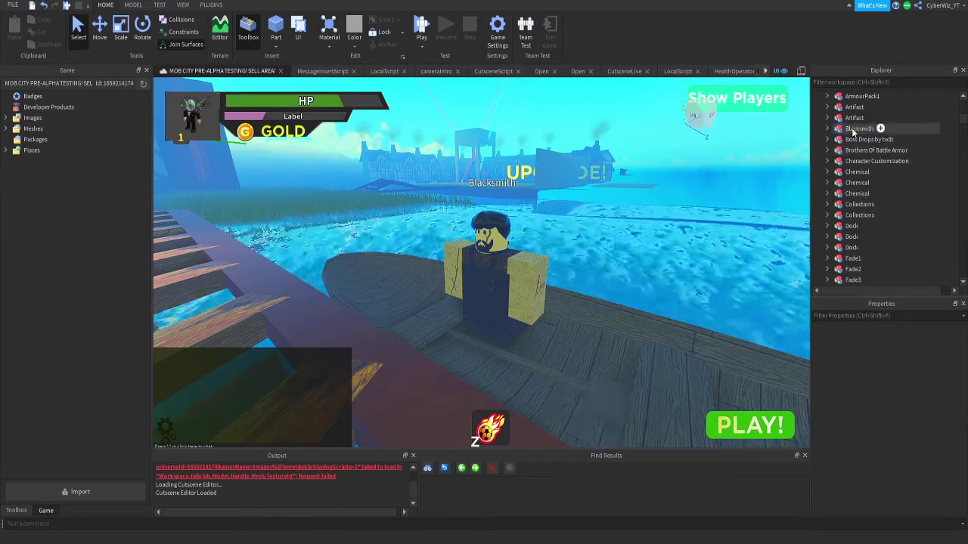
pyautogui.scroll(2, 885, 129)
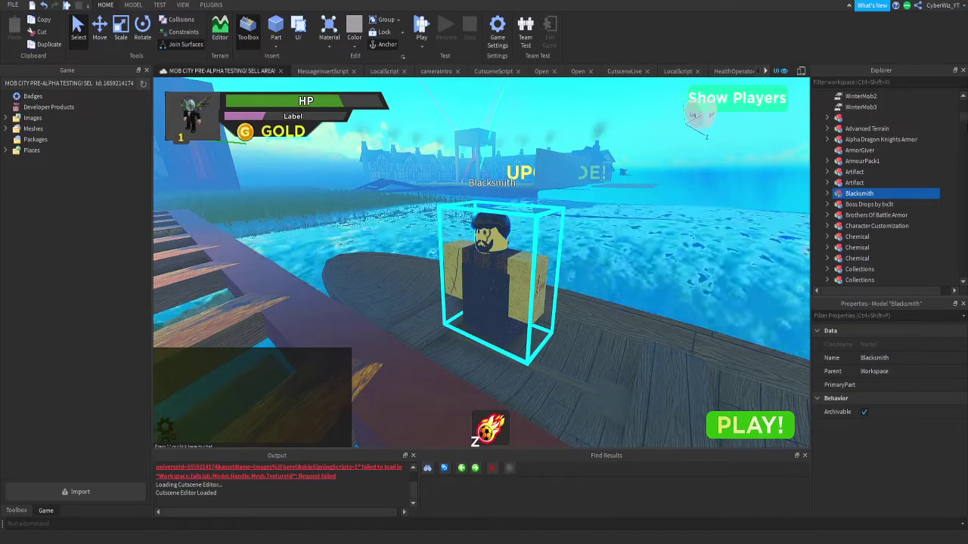
pyautogui.moveTo(964, 120); pyautogui.dragTo(963, 165)
pyautogui.scroll(-5, 879, 226)
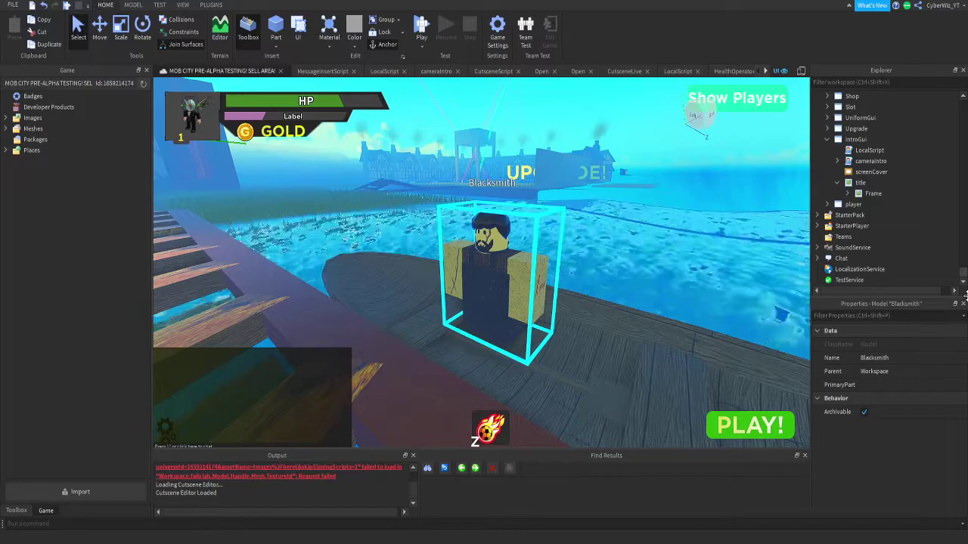
pyautogui.click(843, 150)
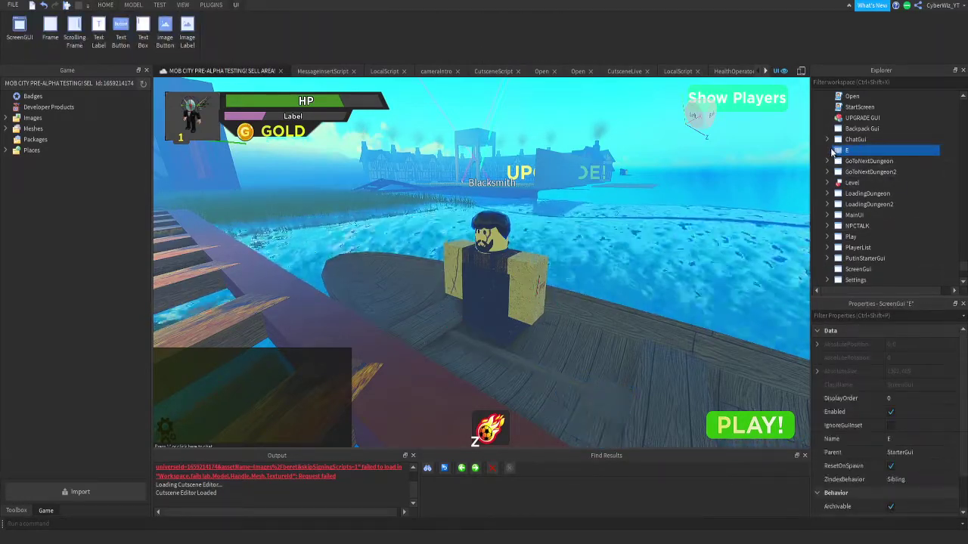
pyautogui.click(855, 150)
pyautogui.click(854, 168)
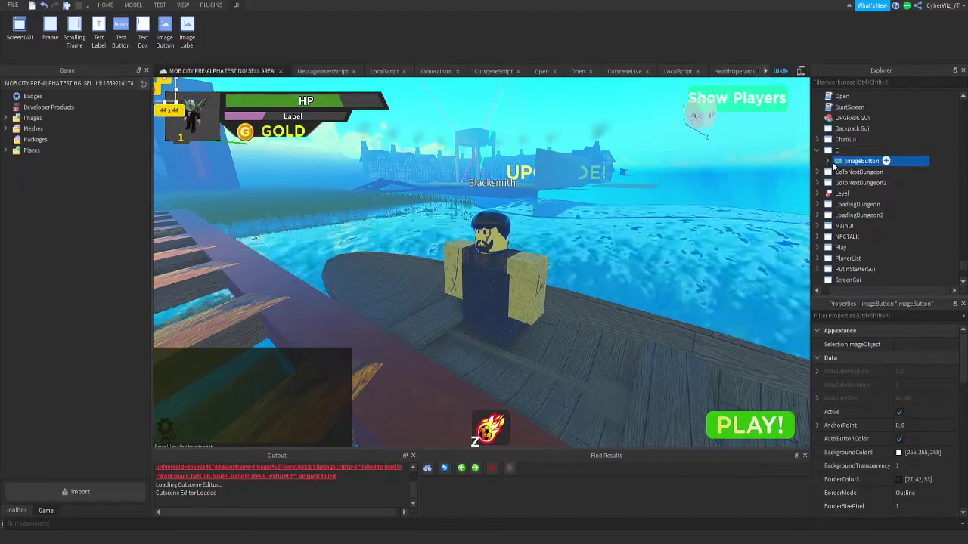
pyautogui.hotkey('ctrl', 'shift', 'v')
pyautogui.doubleClick(868, 183)
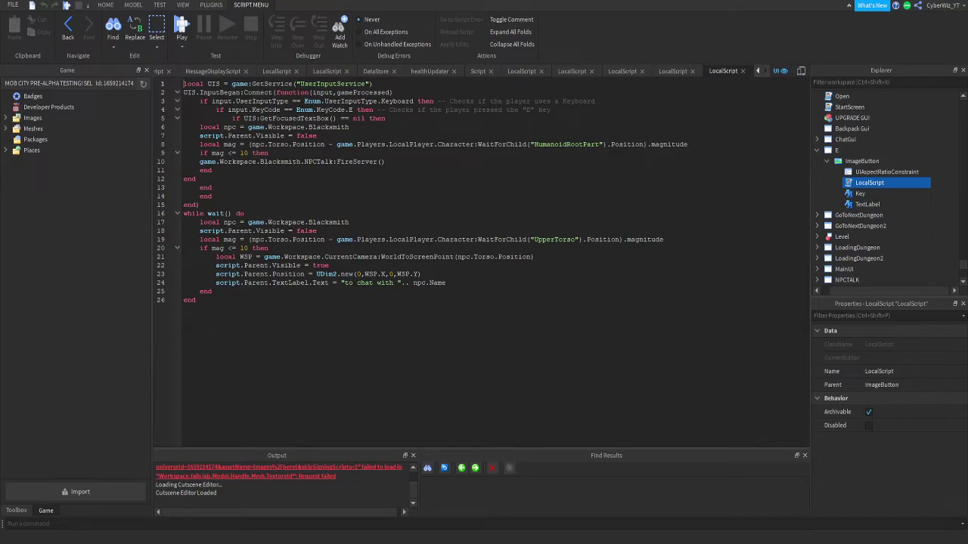
pyautogui.click(742, 71)
pyautogui.scroll(-10, 877, 160)
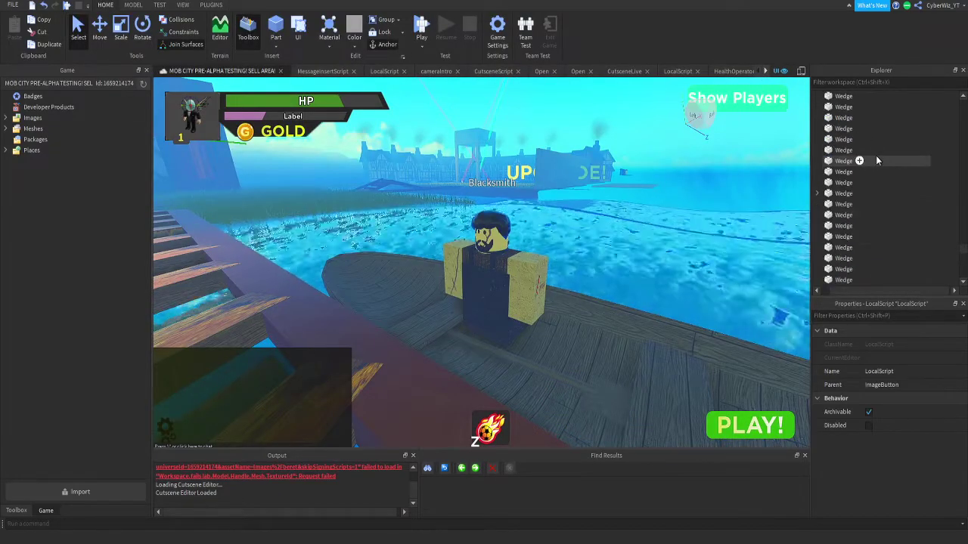